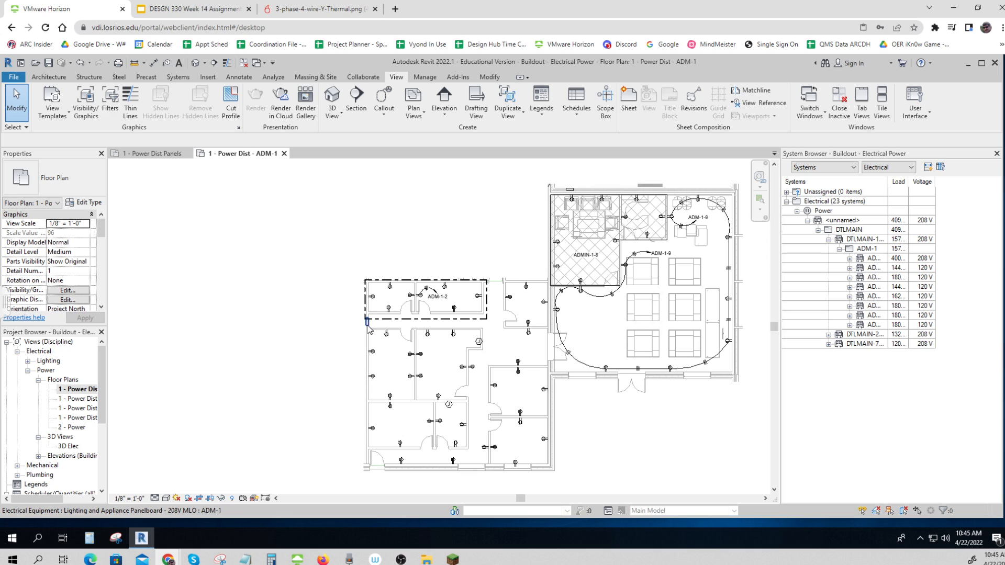
- Examine the ADM-1 panel and the duplex receptacles in the dashed ADM-1-2 circuit area of the power plan
key("ctrl")
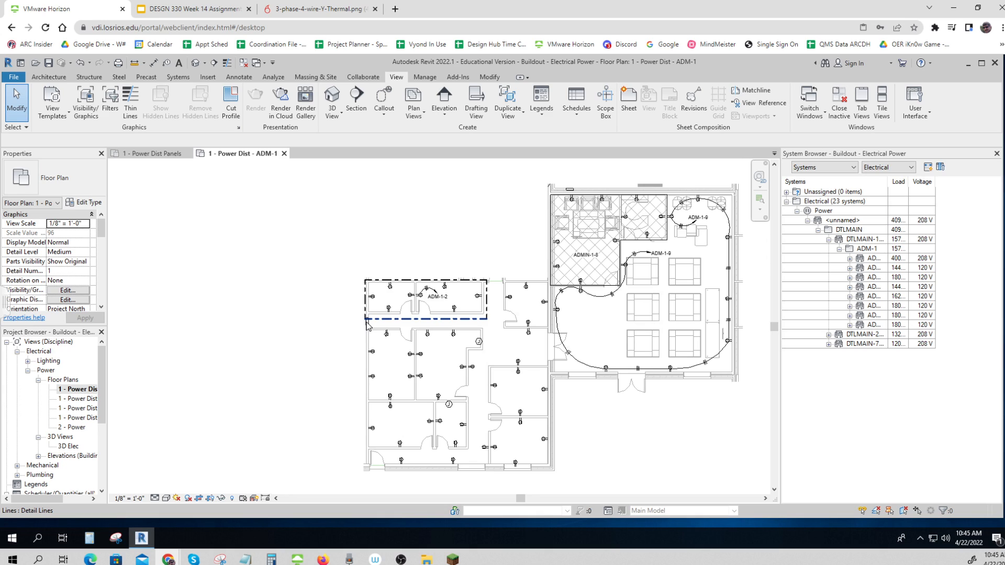
key("ctrl")
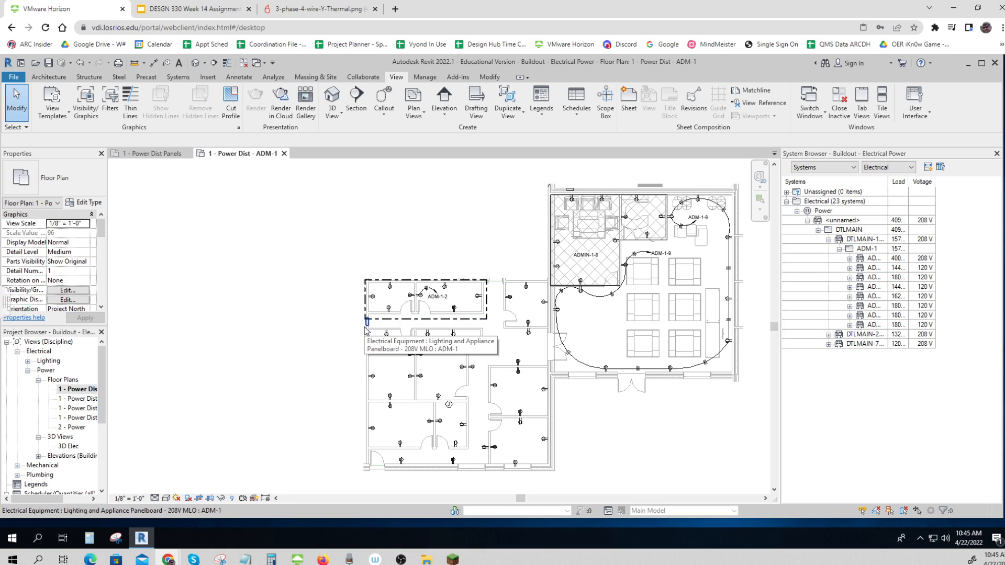
key("ctrl")
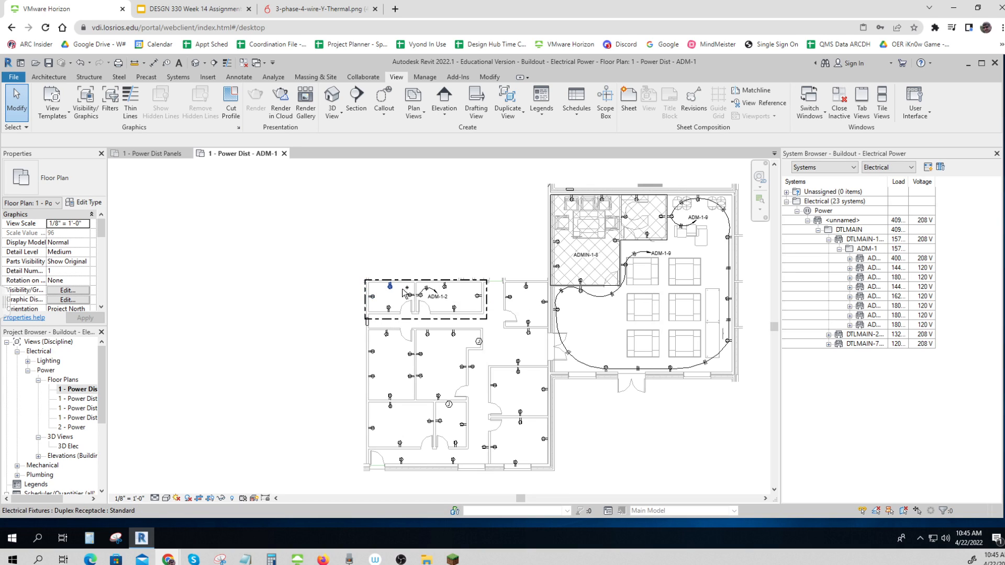
key("ctrl")
scroll(389, 312, "up", 6)
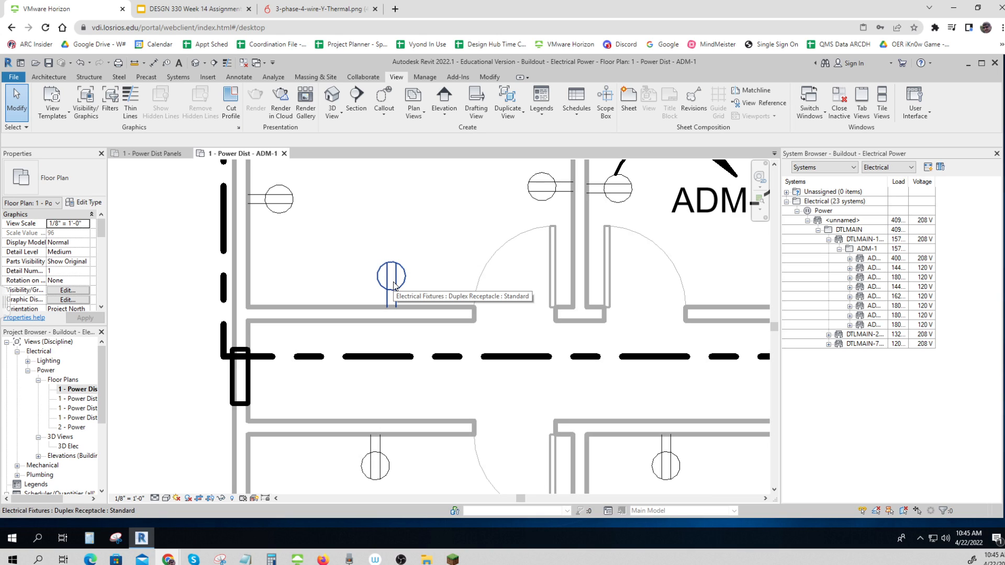
scroll(418, 278, "down", 5)
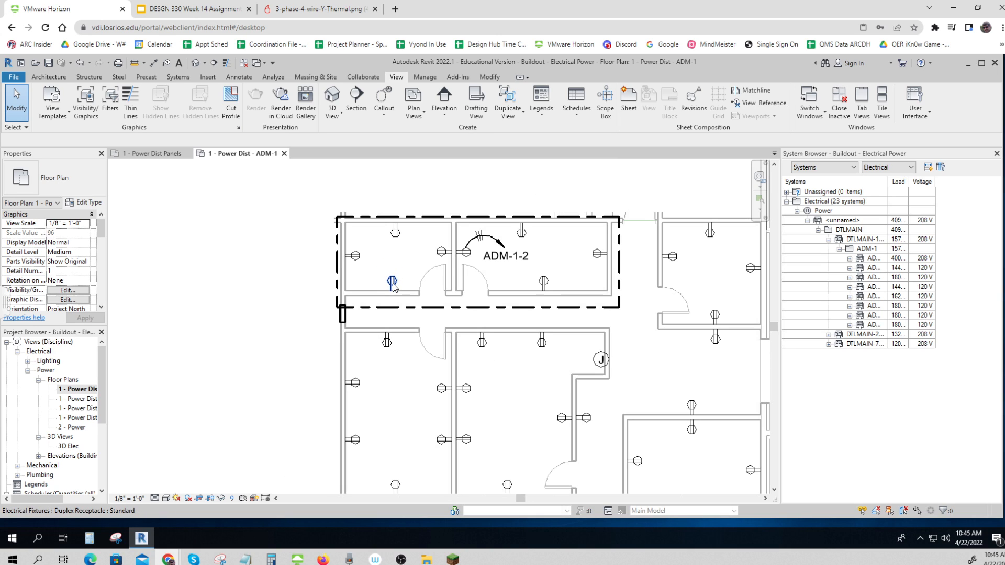
scroll(579, 299, "down", 2)
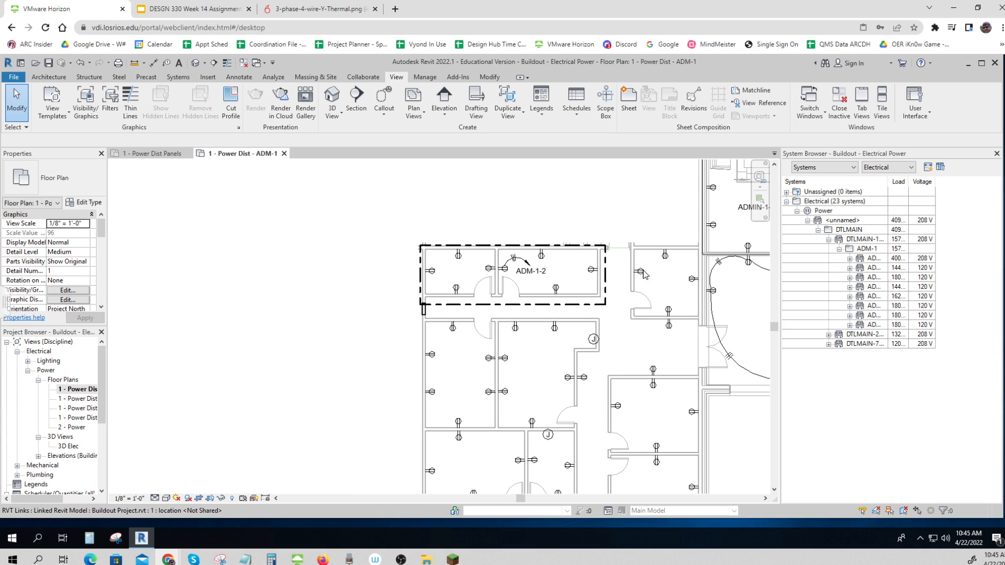
scroll(591, 403, "down", 2)
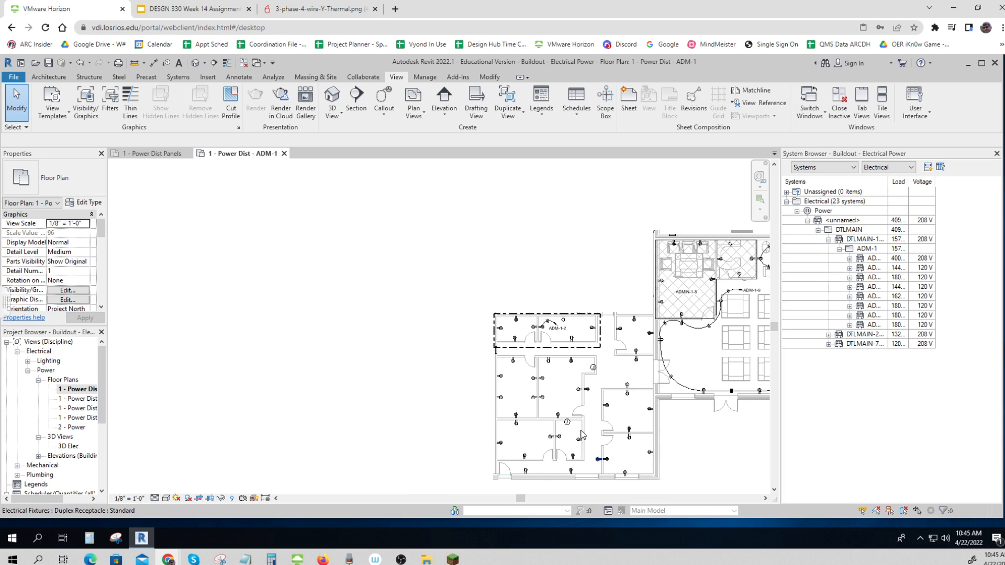
middle_click_drag(688, 454, 493, 474)
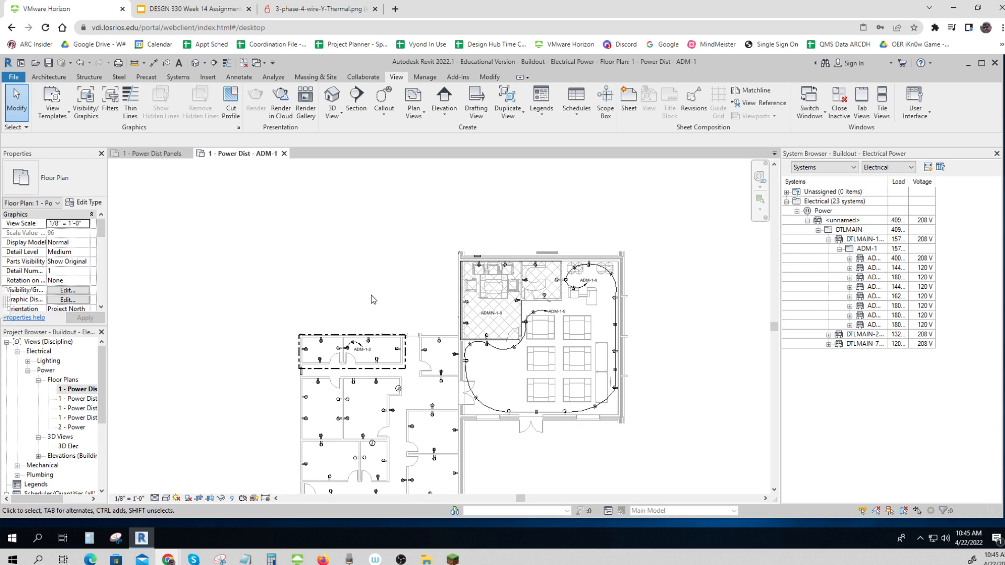
scroll(401, 404, "up", 3)
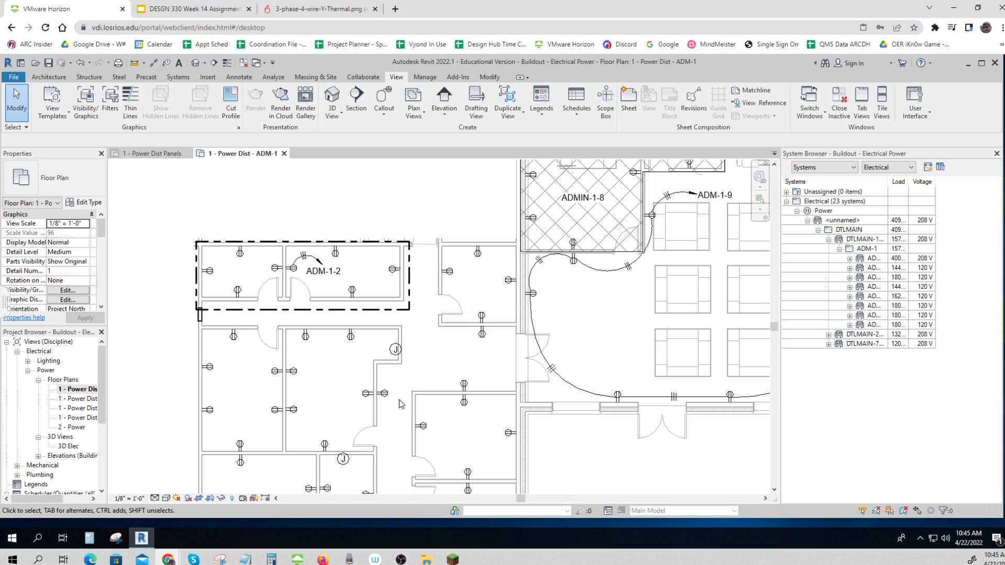
- Inspect the two 208 V junction boxes in the office area and the surrounding receptacle layout
middle_click_drag(401, 403, 434, 337)
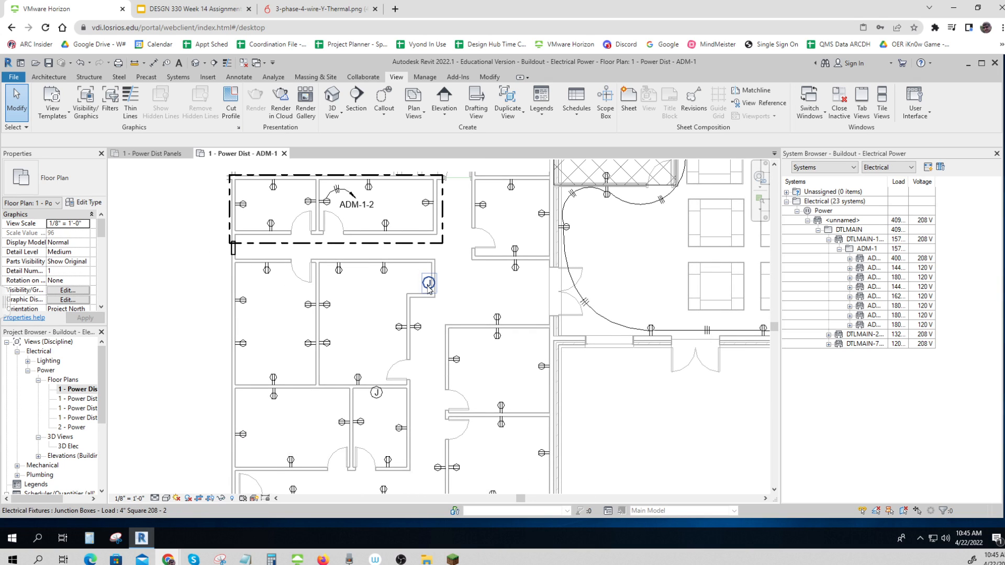
key("ctrl")
key("ctrl")
key("ctrl")
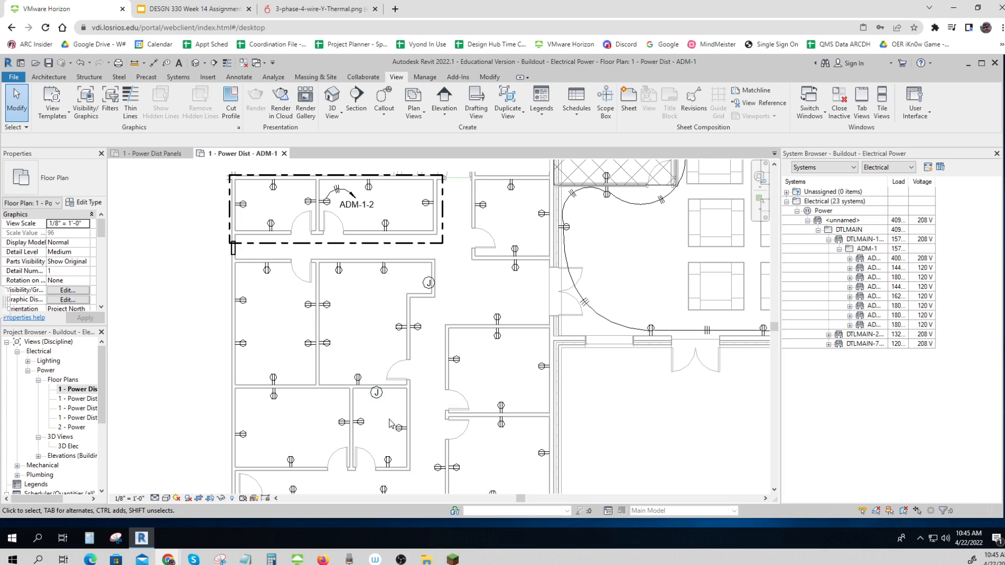
key("ctrl")
key("ctrl")
key("ctrl")
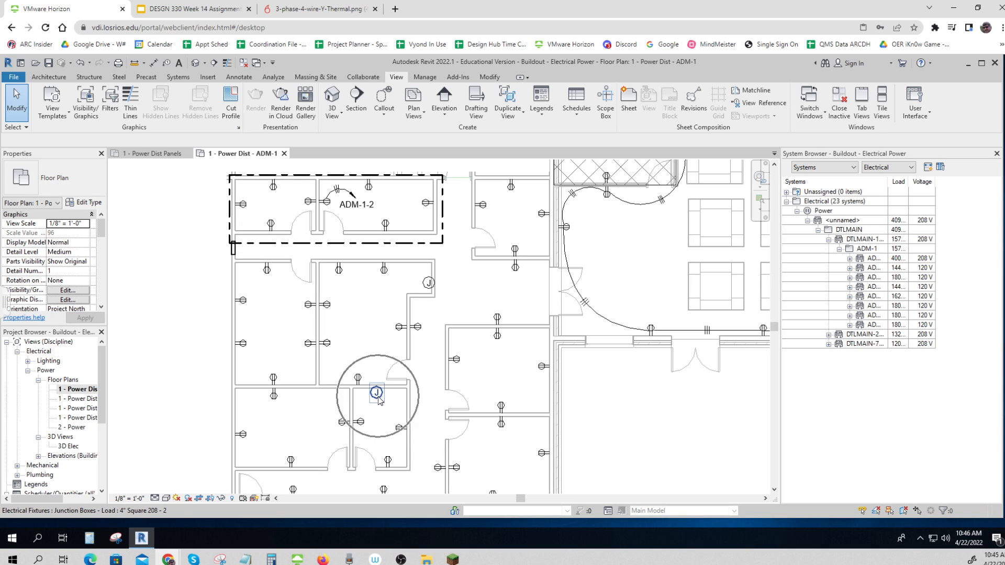
key("ctrl")
scroll(379, 401, "down", 1)
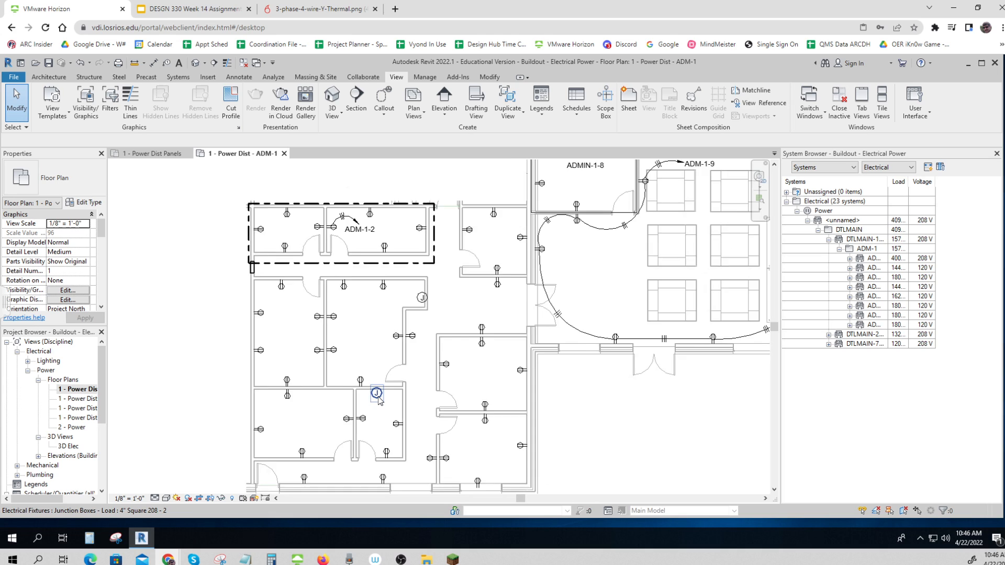
scroll(379, 400, "down", 1)
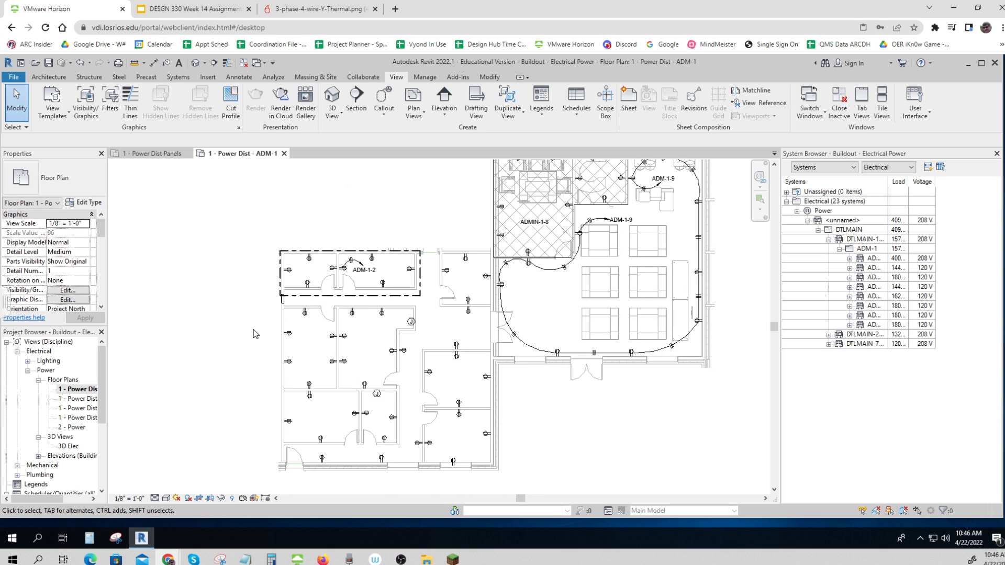
middle_click_drag(253, 334, 181, 344)
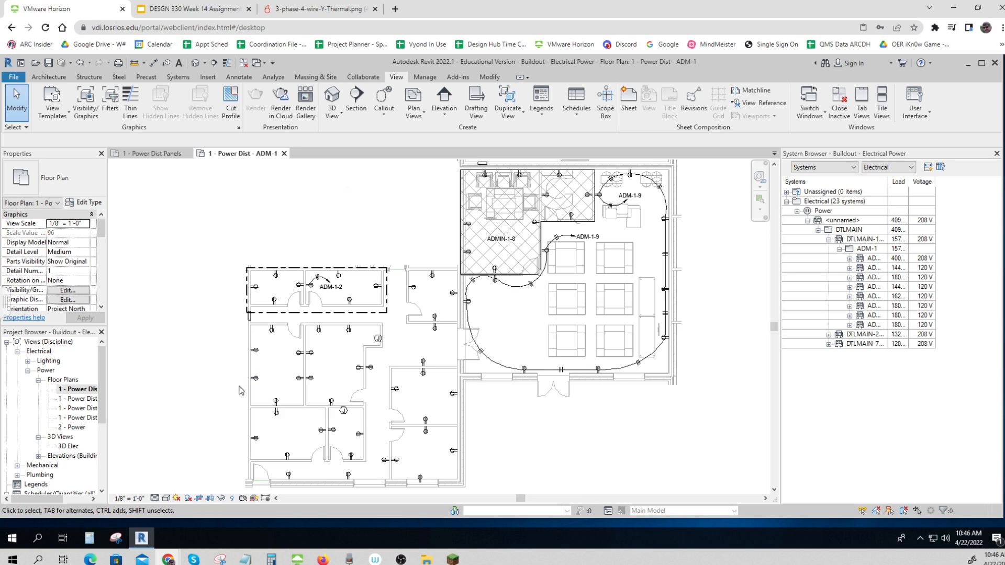
- Place three Standard duplex receptacles on the exterior wall faces around the office wing's southeast corner, one on the south wall and two on the east
left_click(177, 77)
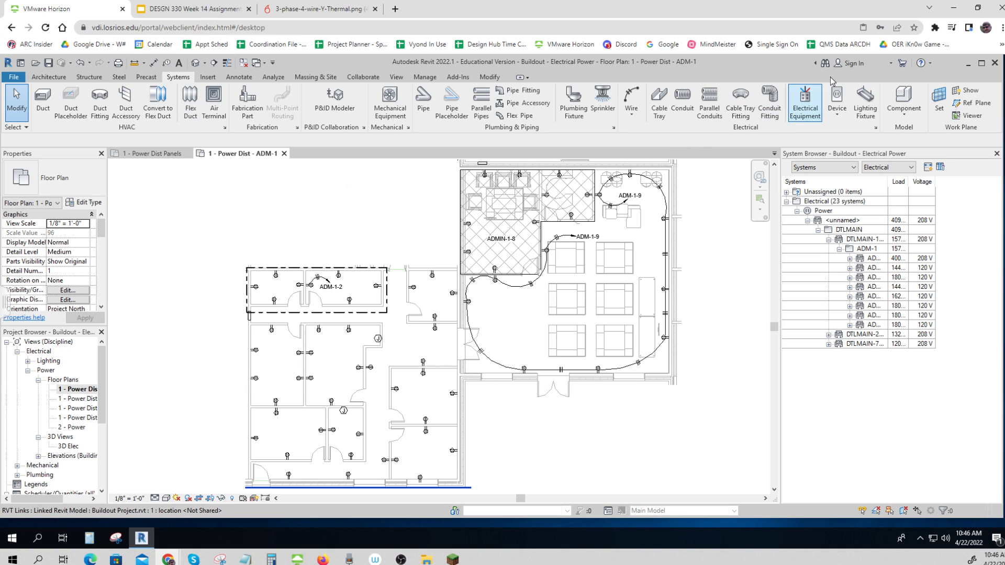
left_click(838, 119)
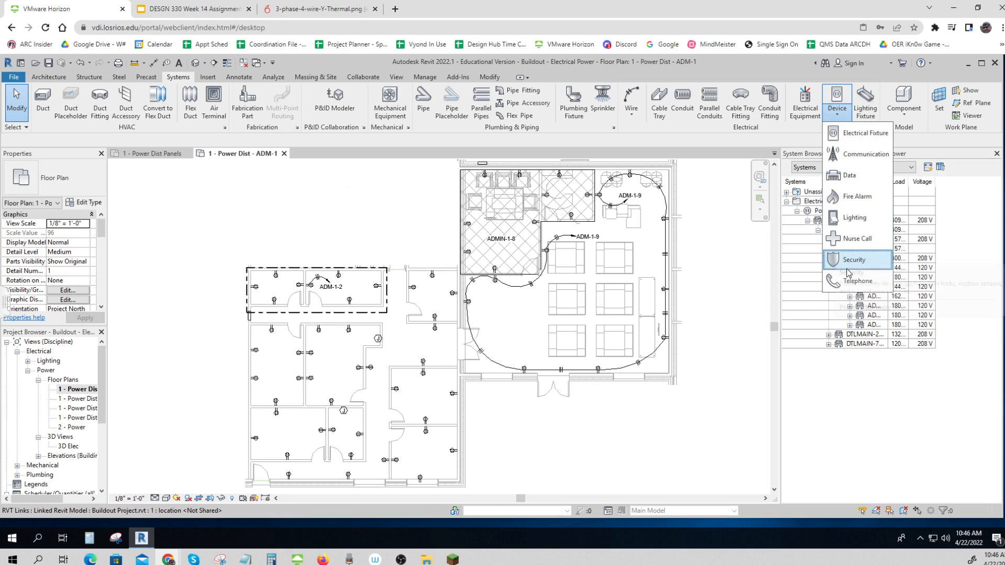
left_click(857, 135)
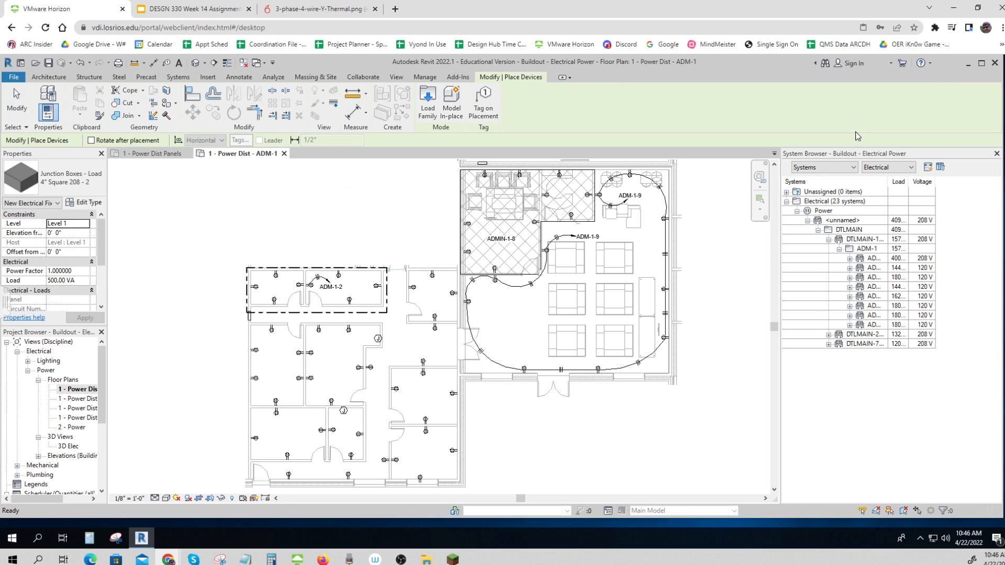
left_click(99, 182)
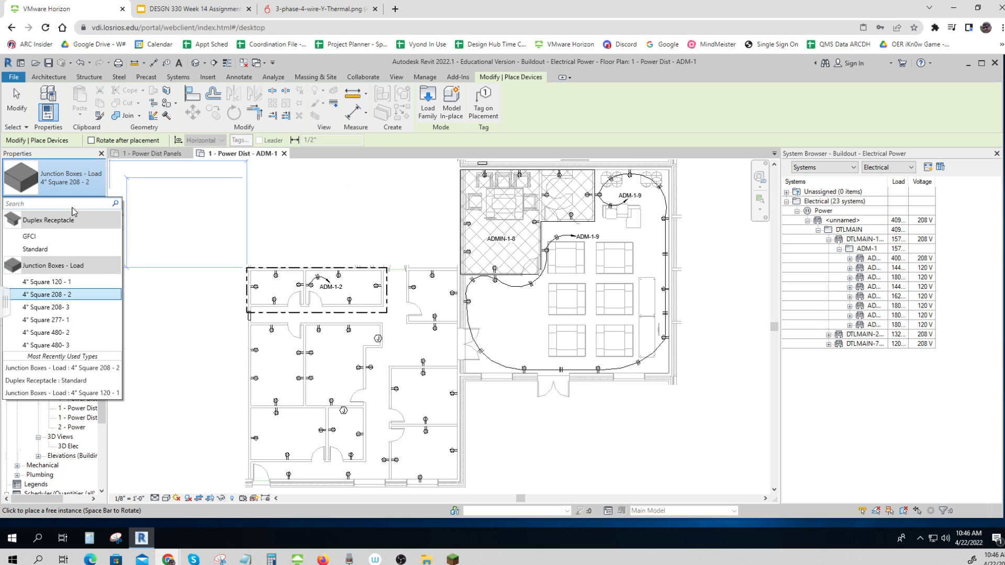
left_click(34, 251)
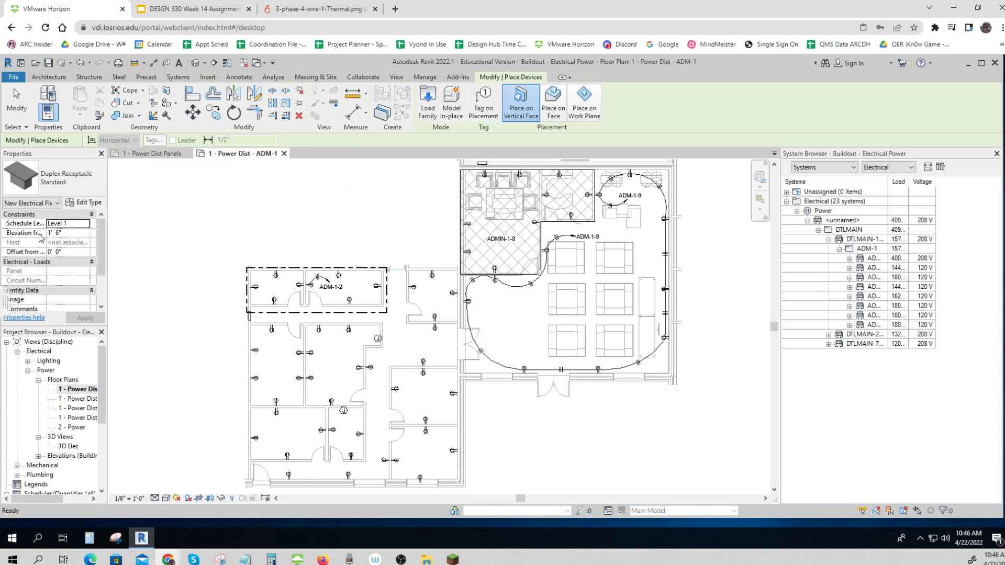
middle_click_drag(196, 397, 149, 343)
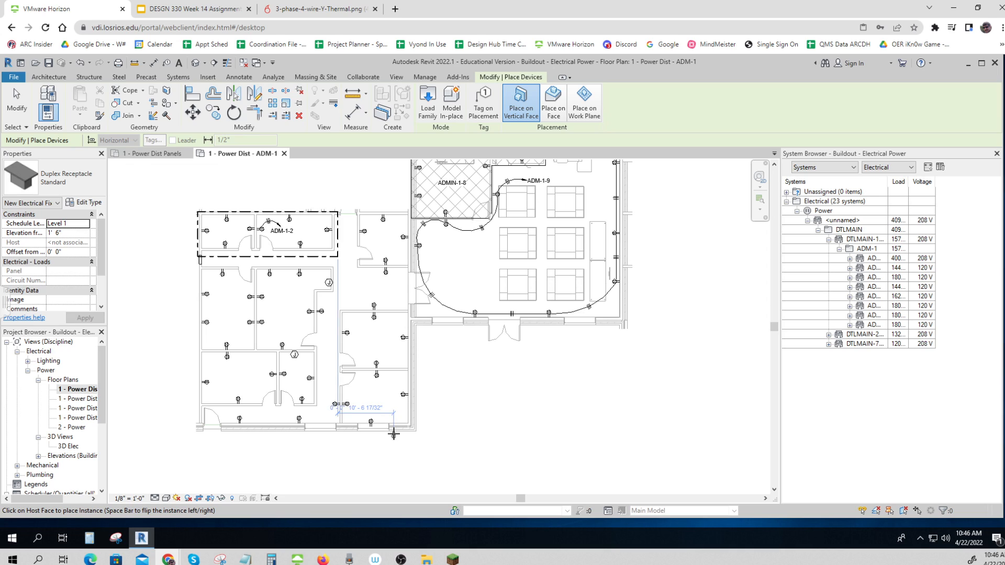
scroll(394, 434, "up", 3)
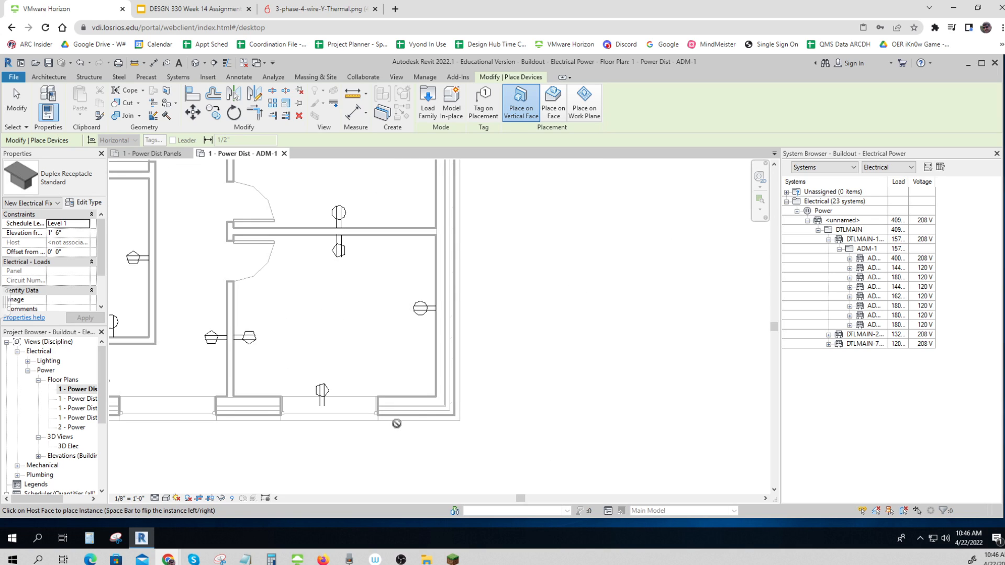
left_click(397, 420)
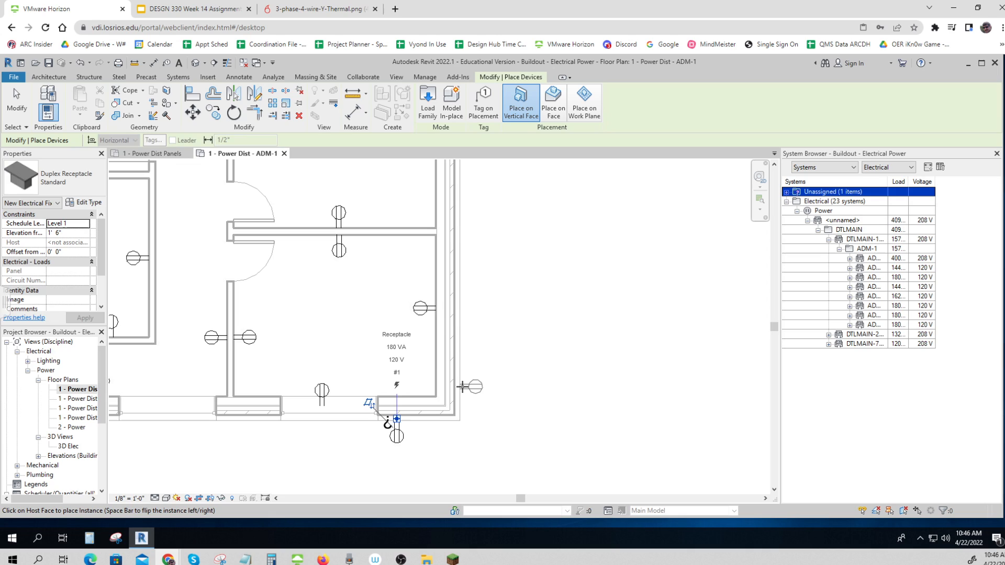
left_click(466, 278)
left_click(458, 386)
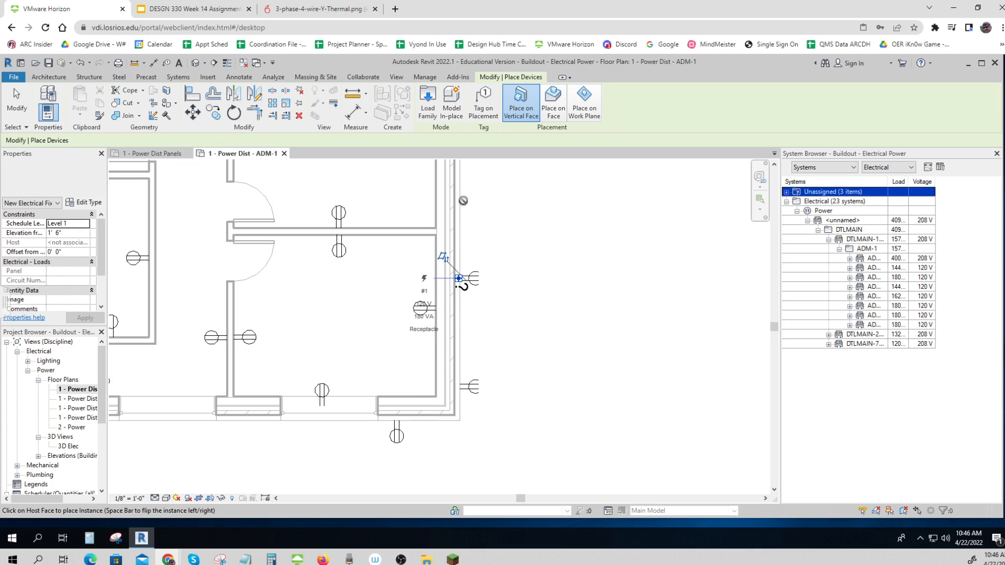
- Add two more exterior receptacles up the east wall, one on the adjoining large-room wall near the inside corner, and one farther west on the south wall
scroll(460, 199, "down", 2)
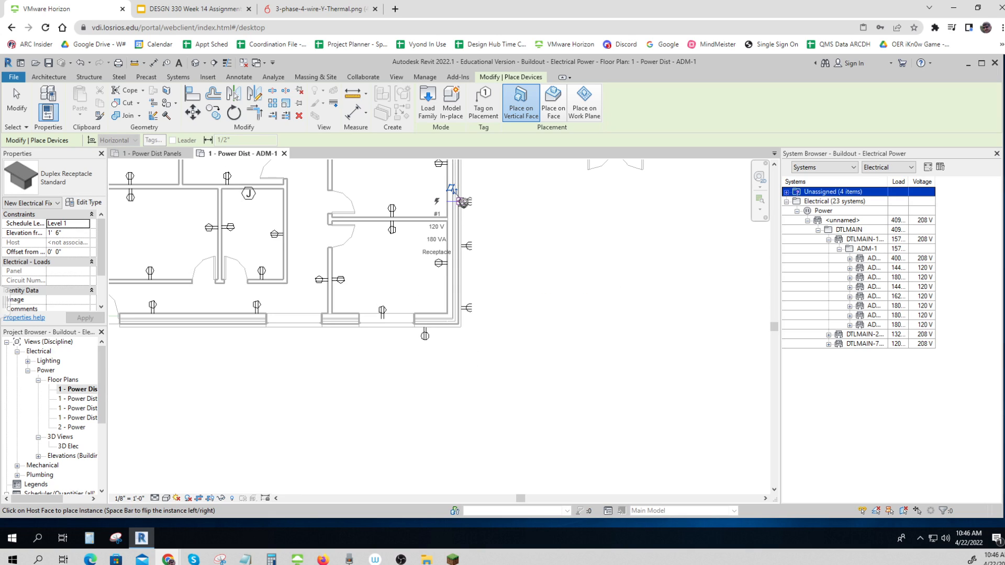
middle_click_drag(457, 197, 431, 287)
left_click(426, 286)
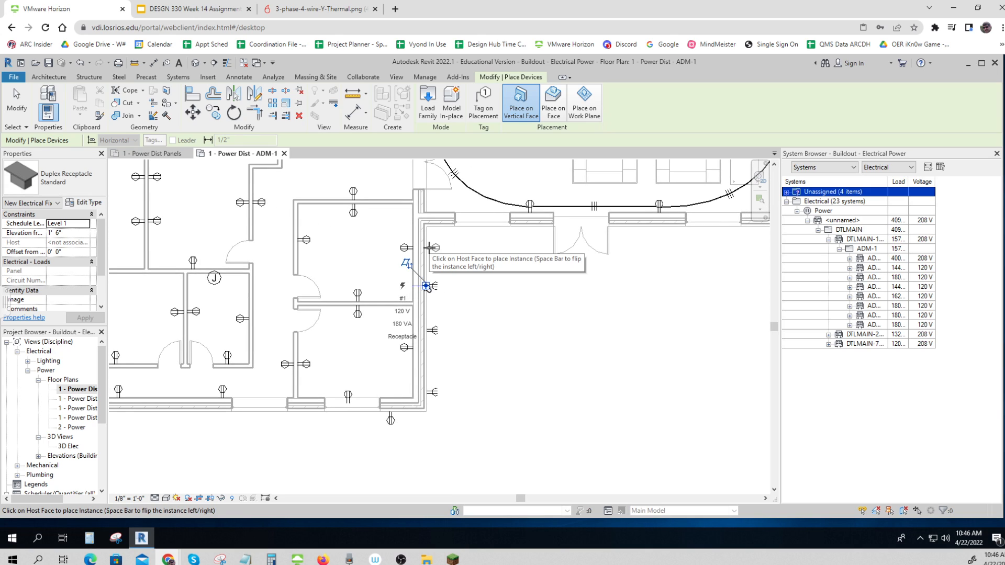
left_click(427, 249)
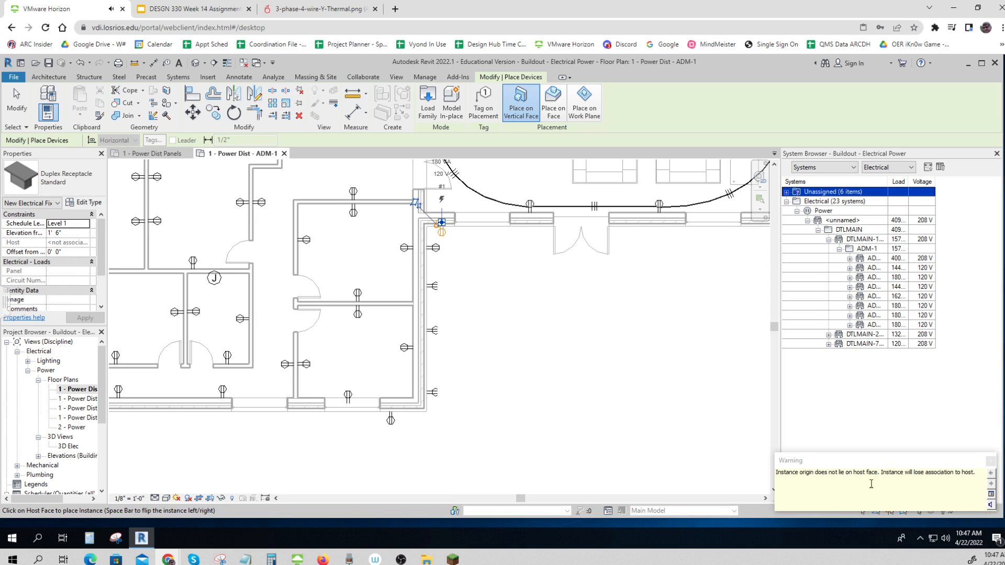
left_click(991, 462)
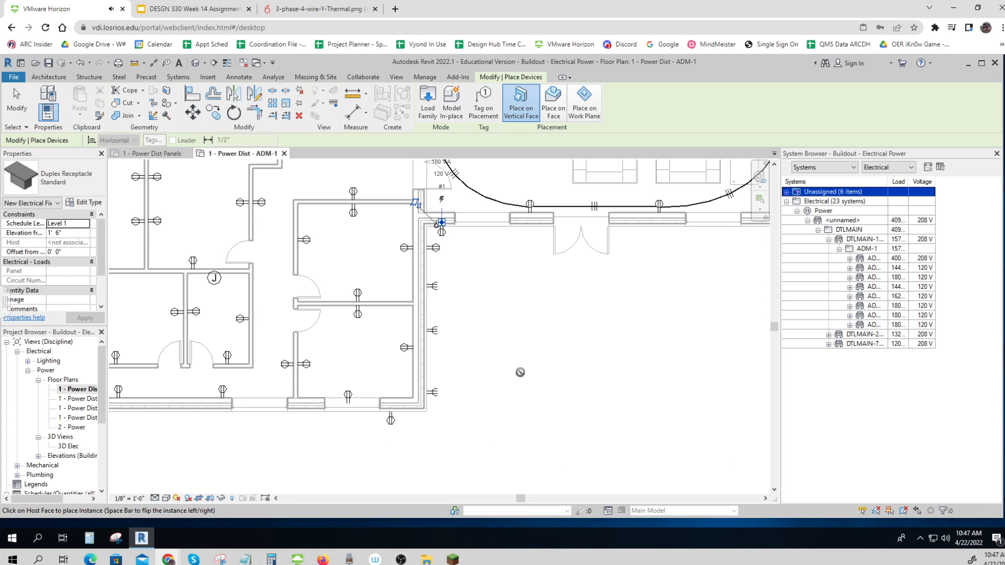
left_click(437, 224)
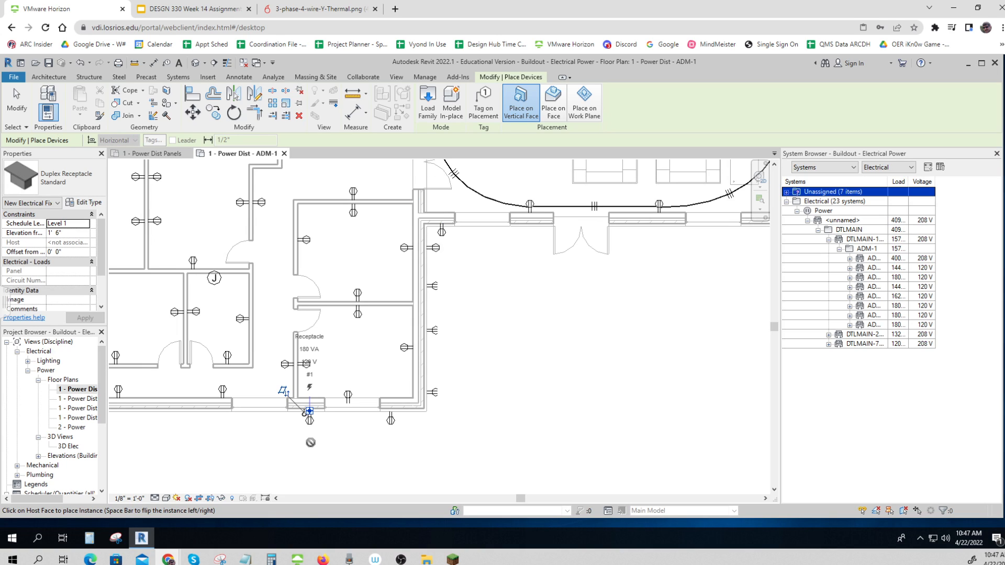
key("Escape")
key("Escape")
- Start placing an electrical fixture using the Junction Boxes - Load type 4" Square 208 - 2
scroll(411, 439, "down", 1)
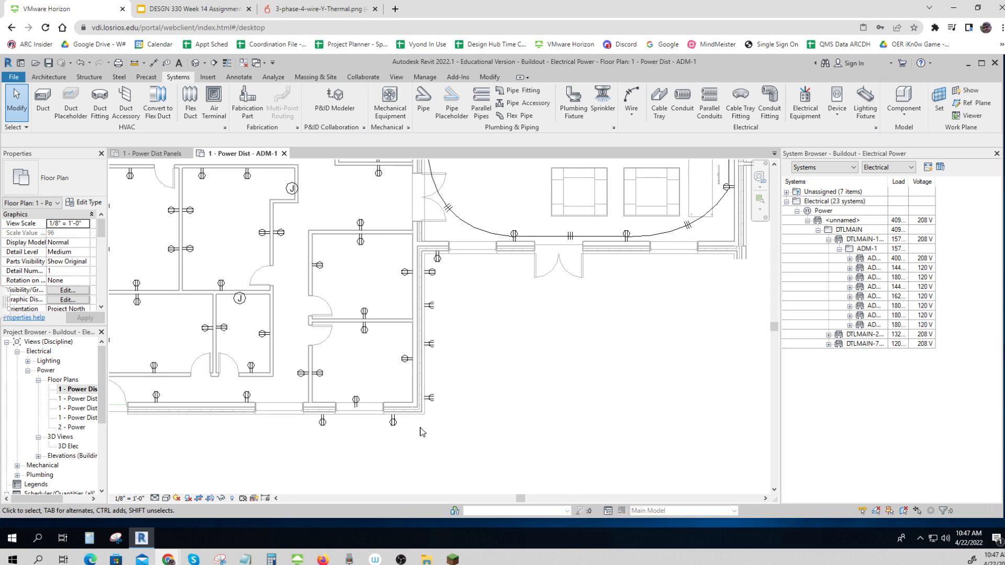
scroll(422, 431, "down", 2)
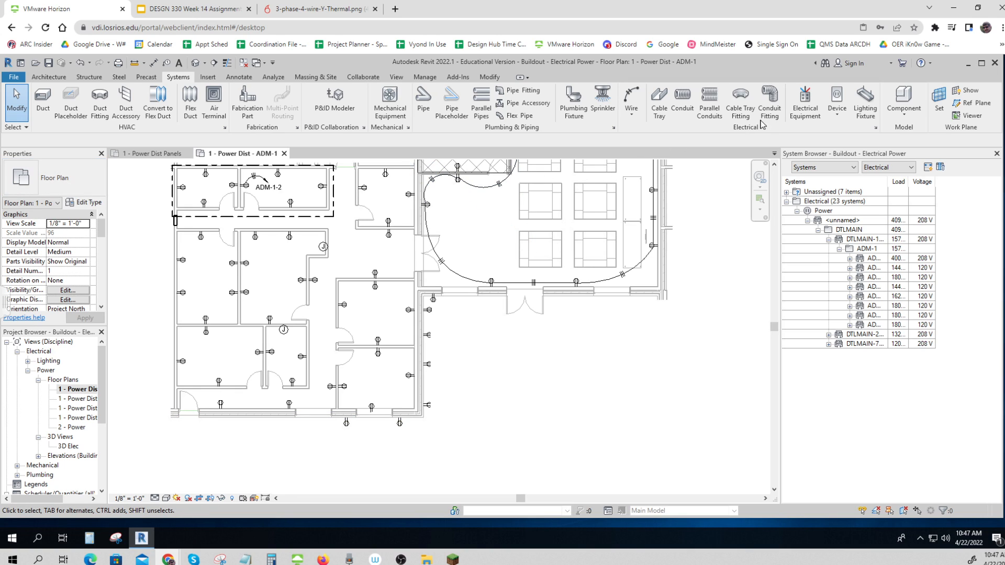
left_click(836, 110)
left_click(859, 135)
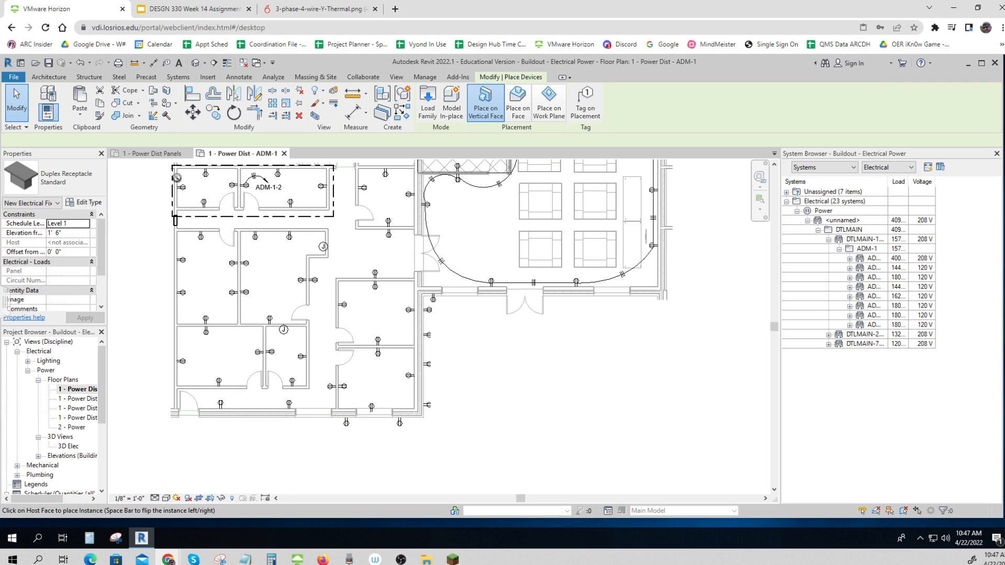
left_click(100, 183)
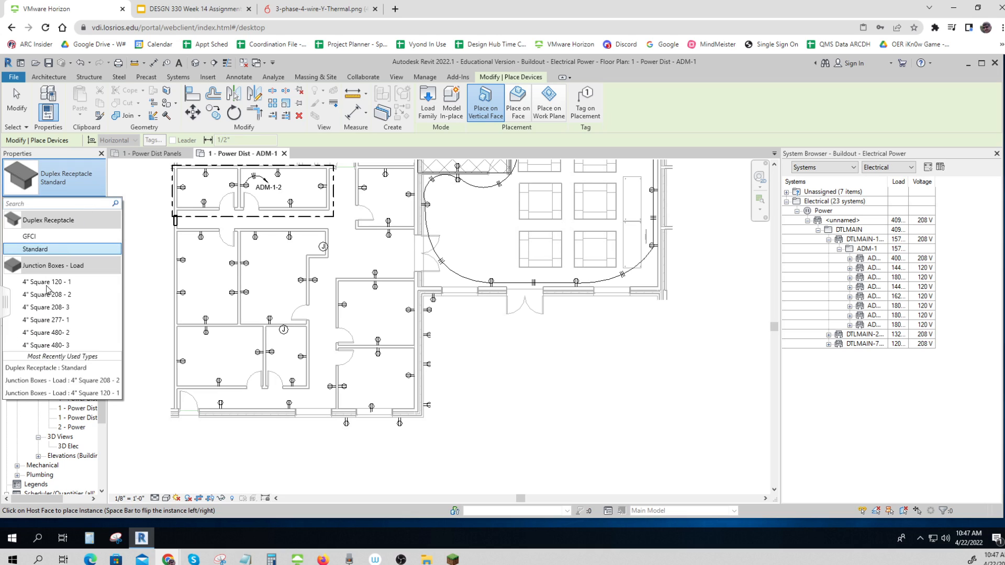
mouse_move(47, 298)
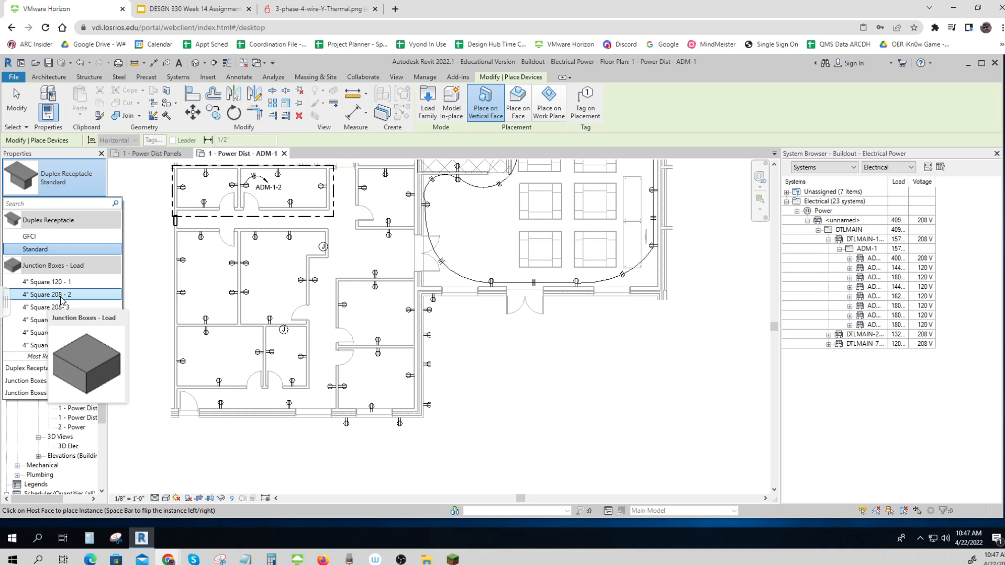
left_click(58, 299)
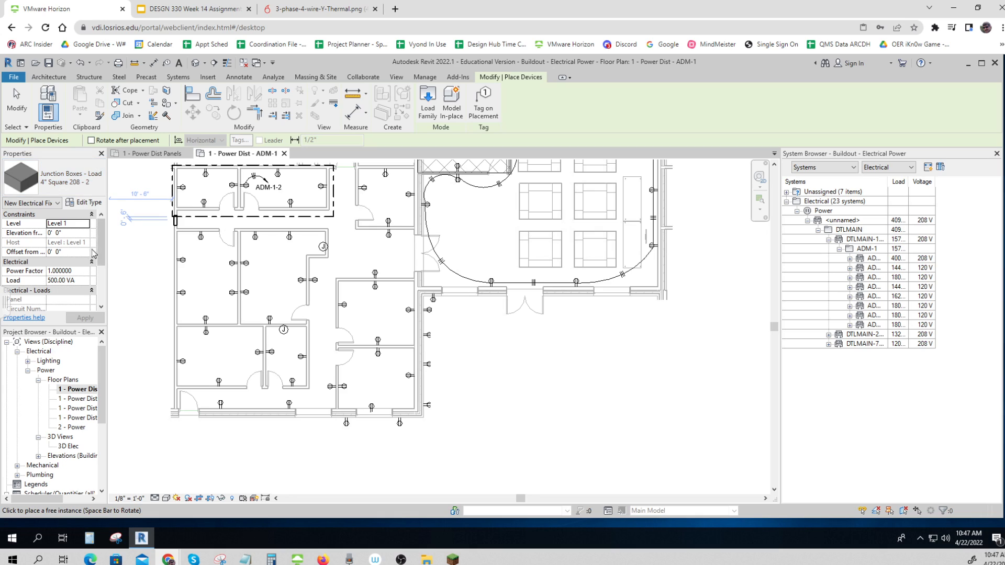
- Check the junction box's electrical data against the 3-phase 4-wire Y voltage diagram in the browser, and return to the Revit plan
left_click_drag(102, 246, 103, 283)
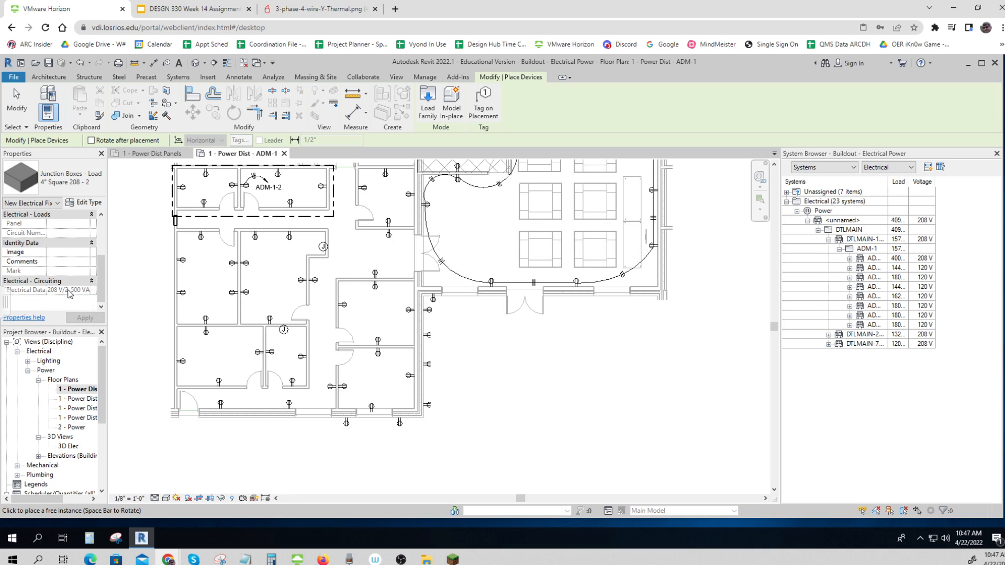
left_click(314, 9)
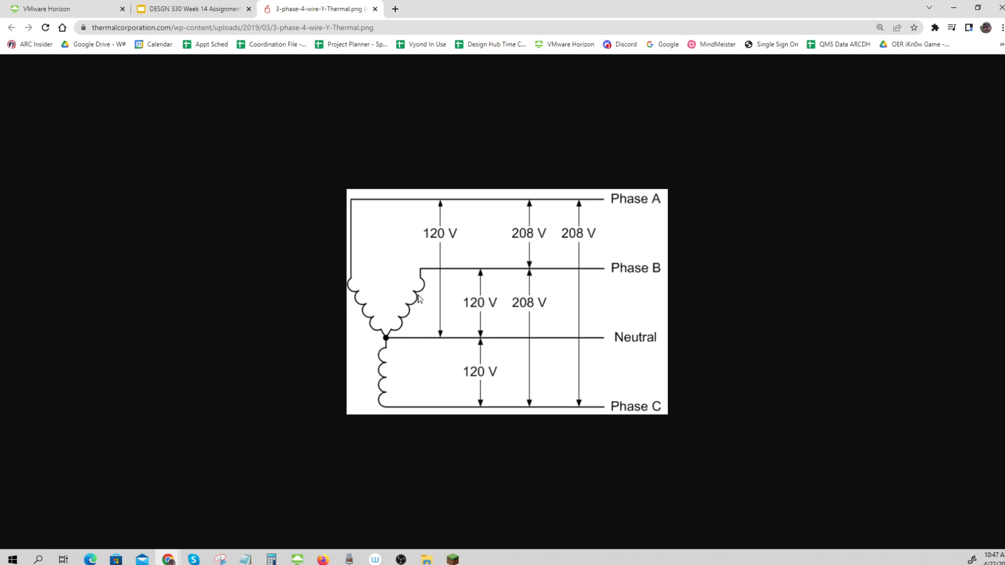
key("ctrl")
key("ctrl")
left_click(68, 8)
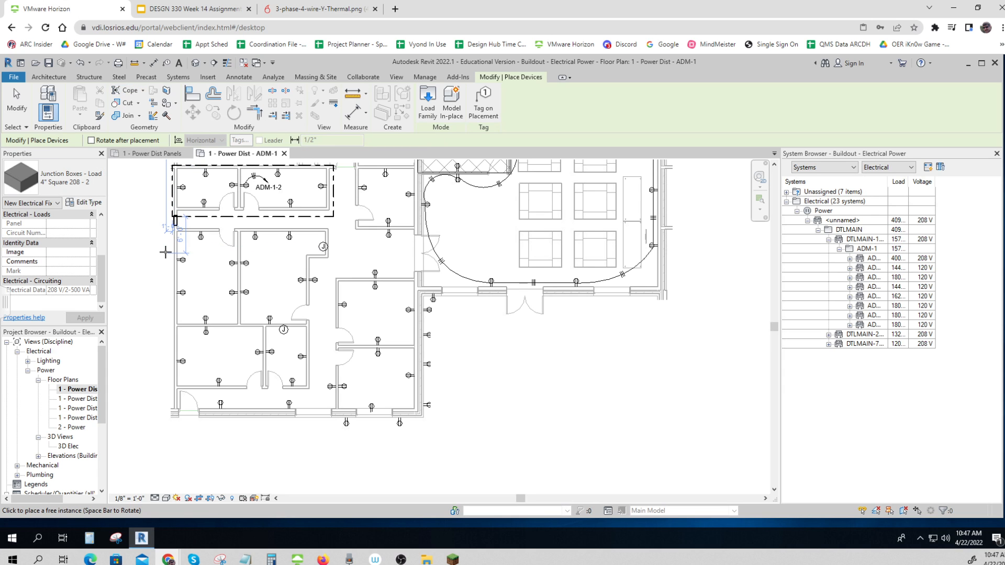
- Place three 4" Square 208 - 2 junction boxes along the outside of the south wall, west of the exterior receptacles
left_click(277, 417)
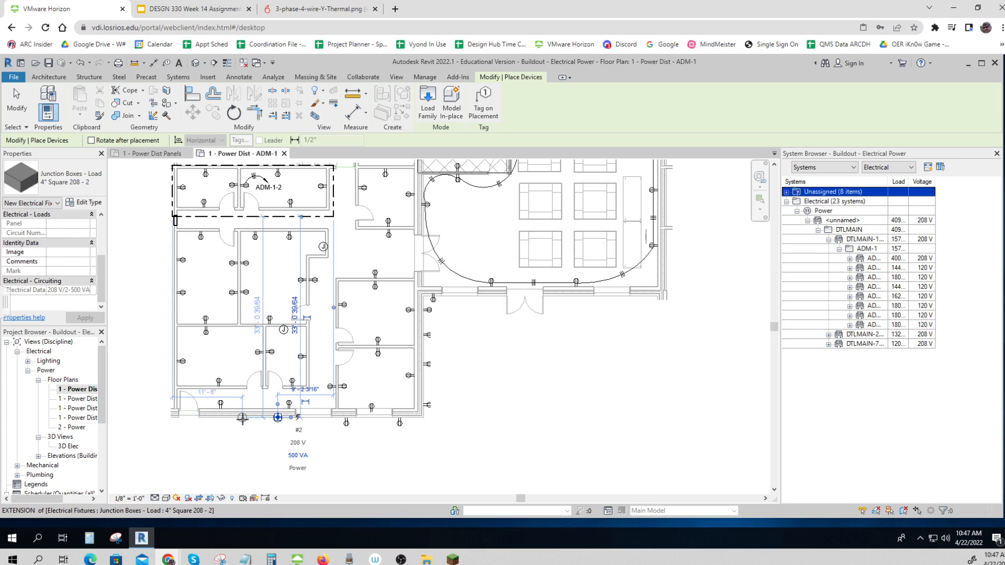
left_click(242, 418)
left_click(219, 418)
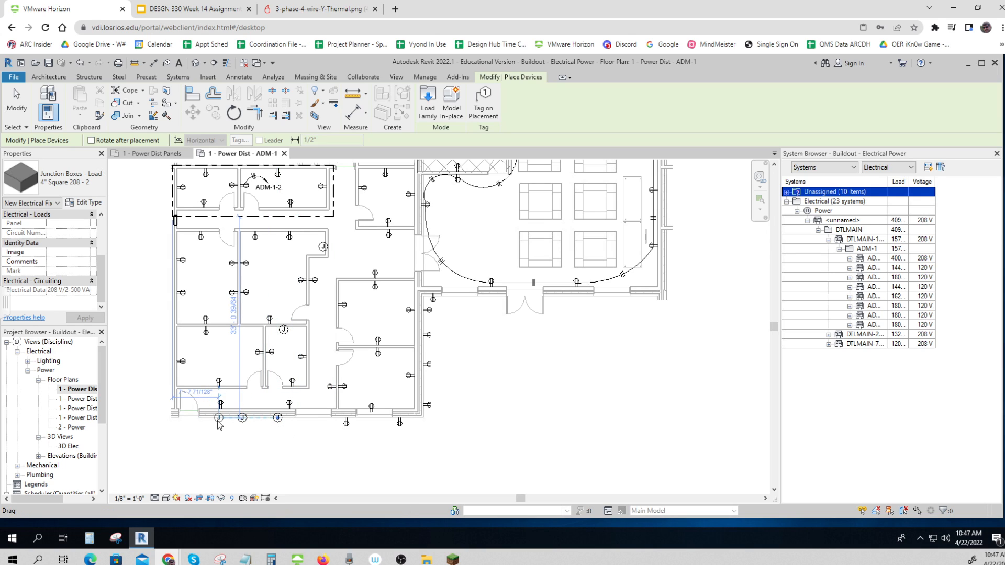
key("Escape")
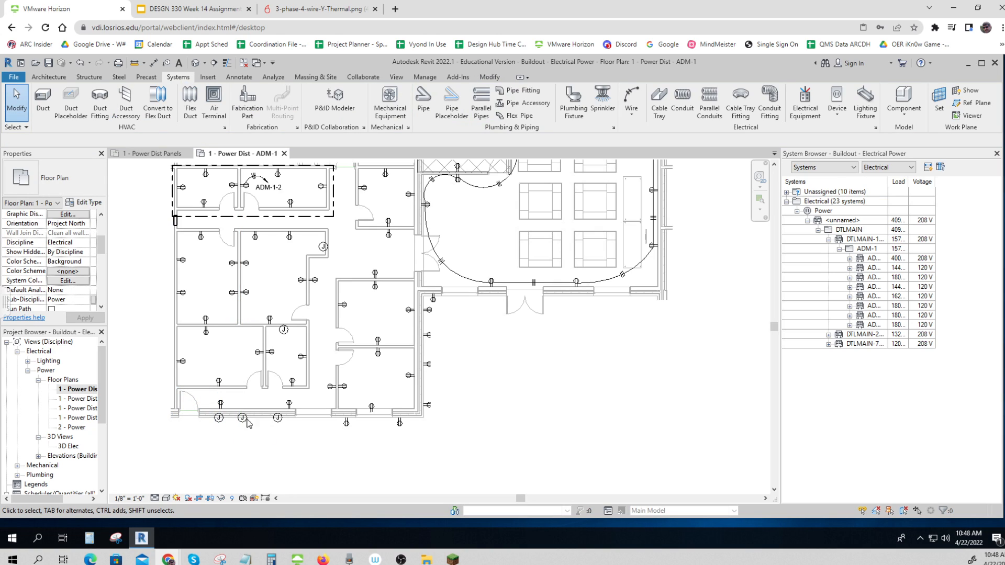
- Review the receptacle and junction box instructions in the Week 14 Assignment Guide, and return to Revit to examine the whole ADM-1 plan
left_click(173, 10)
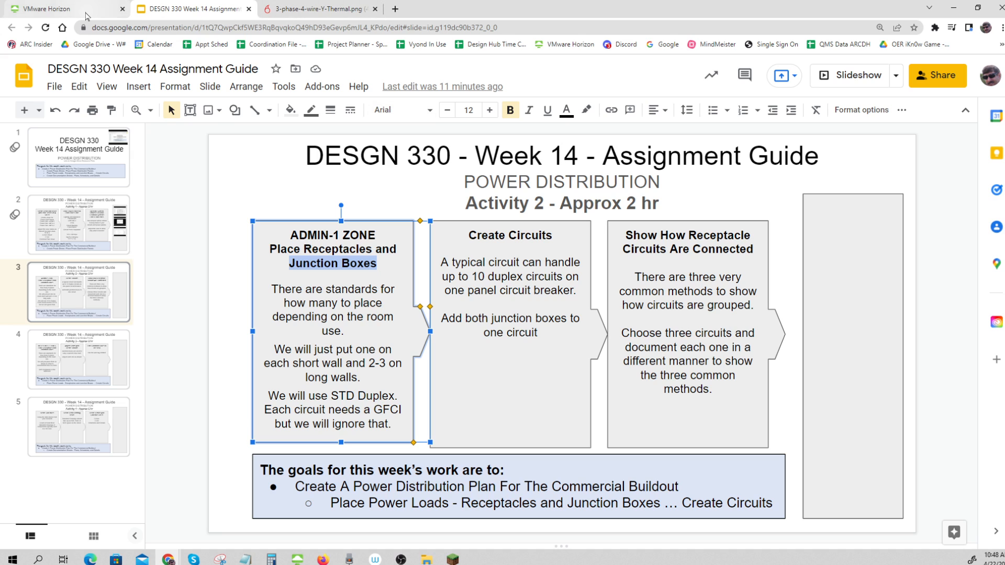
left_click(68, 9)
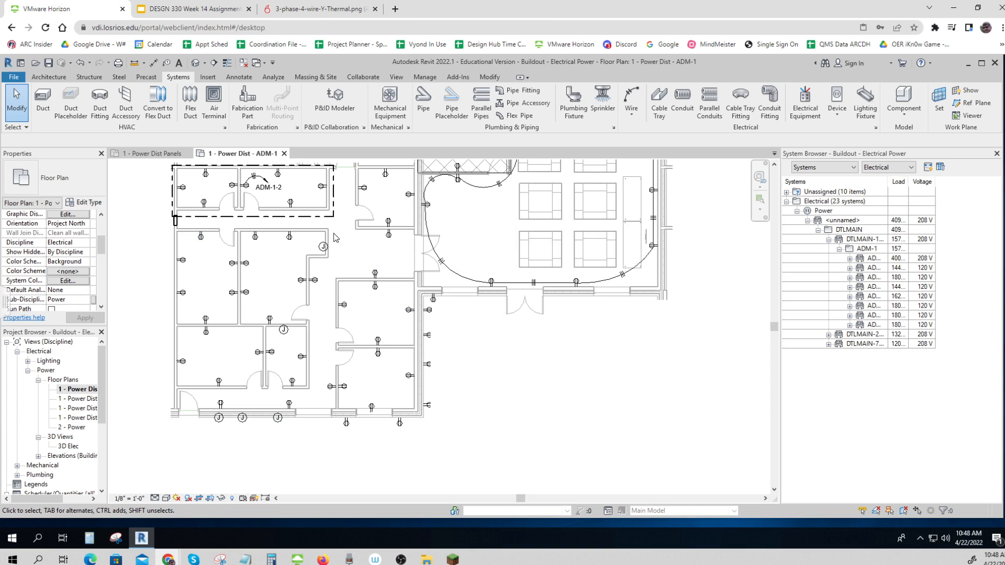
scroll(440, 358, "down", 2)
scroll(505, 377, "down", 2)
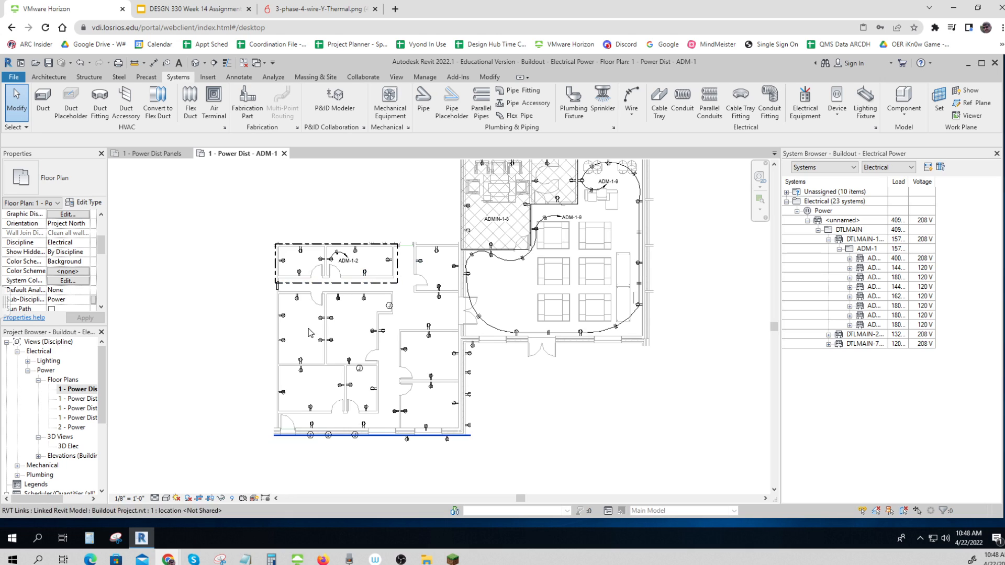
middle_click_drag(530, 420, 539, 460)
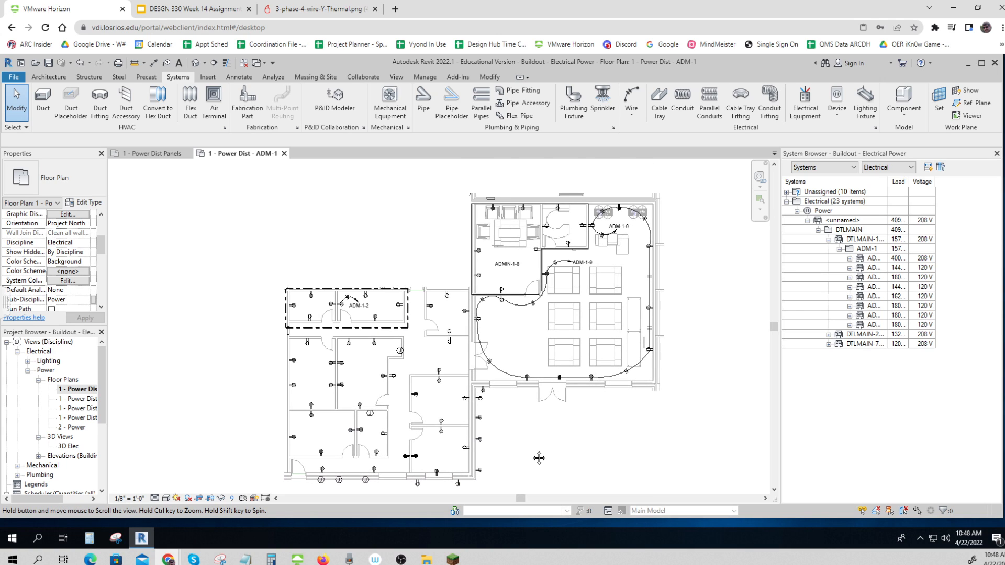